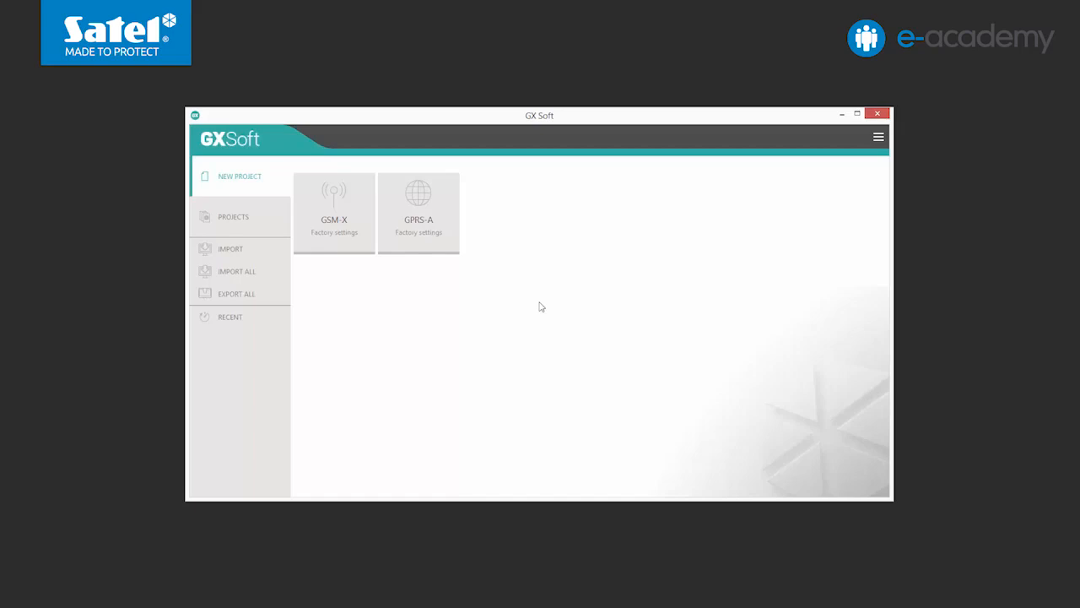
Step: Start a new GSM-X project, connect over USB and read the module's data into it
click(345, 232)
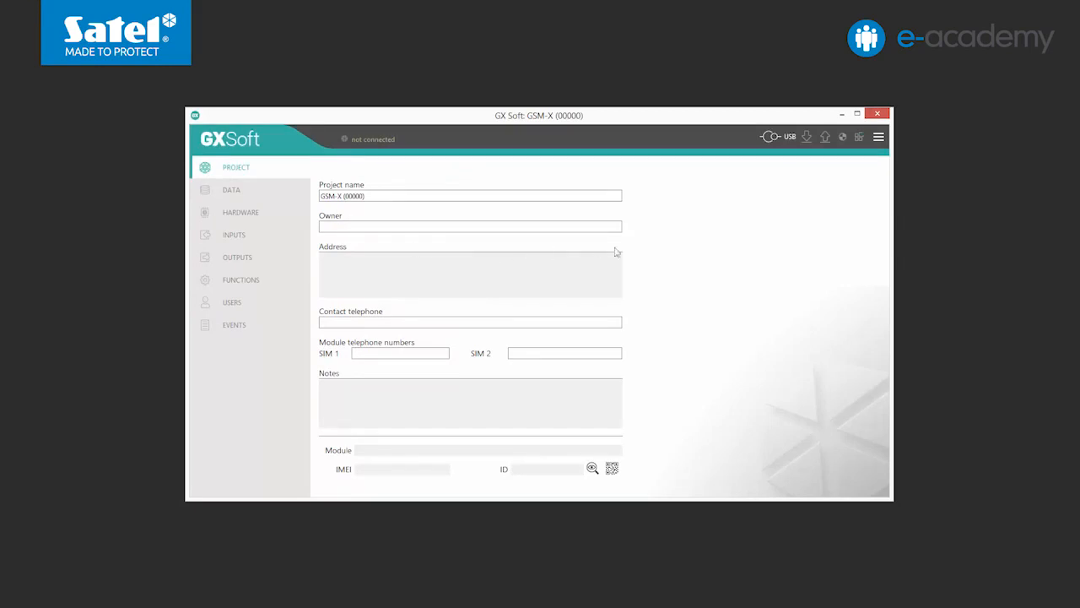
click(769, 144)
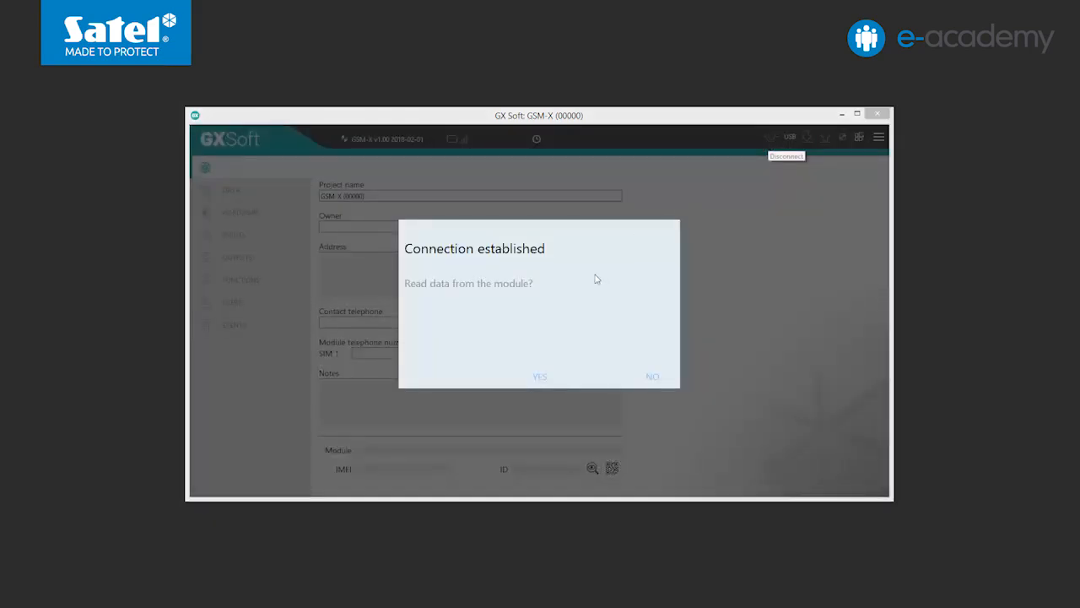
click(540, 377)
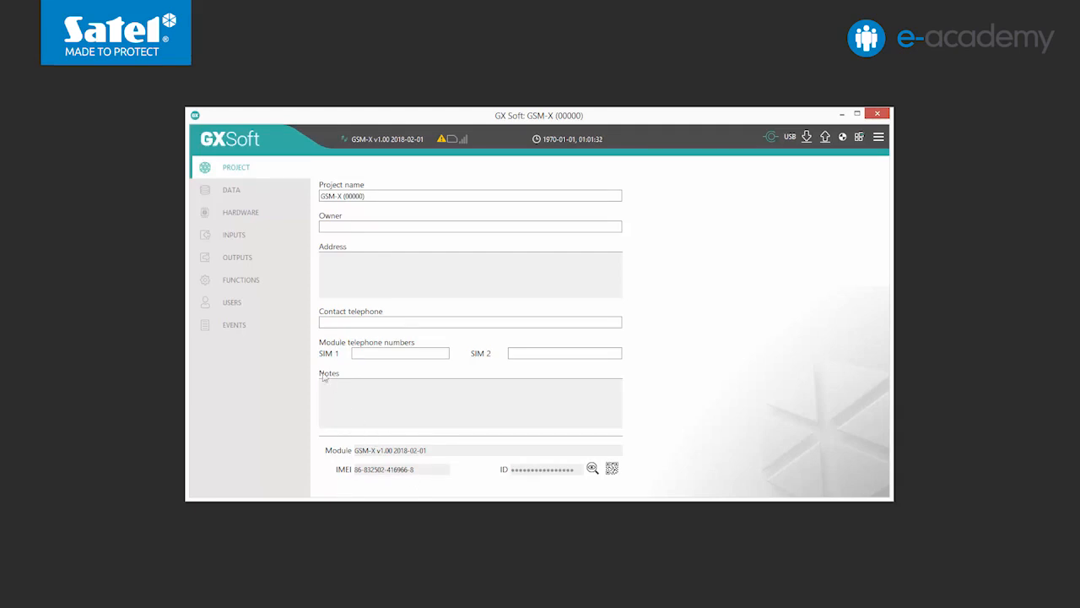
Step: Open the Data page showing GSM-X firmware v.1.00.003 and radio firmware v.1.00.000
click(225, 196)
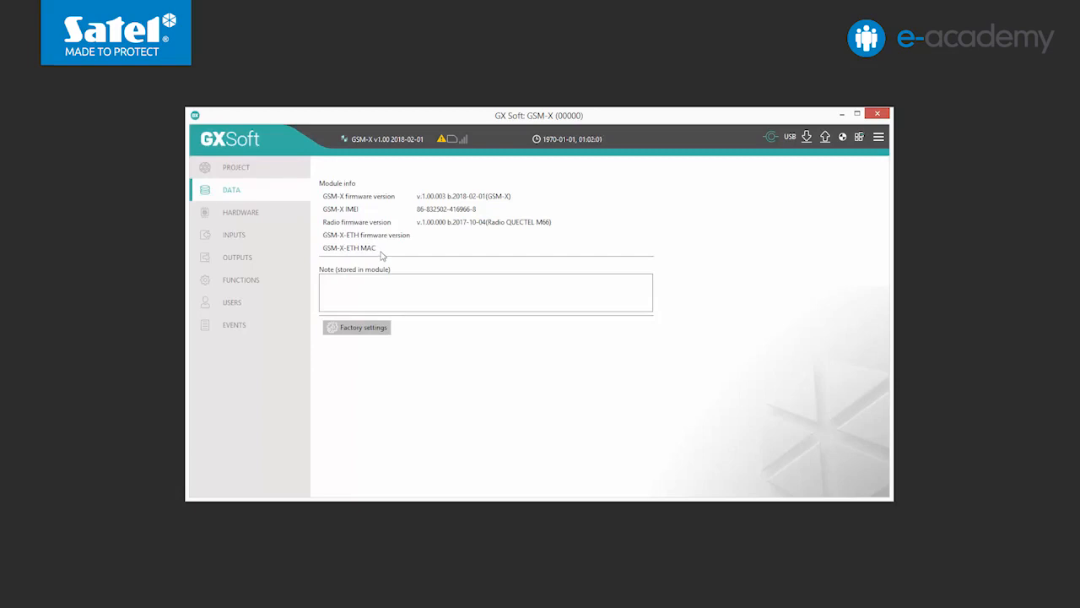
Step: Restore factory settings, review then hide the troubles list, and go to Hardware
click(347, 327)
click(440, 140)
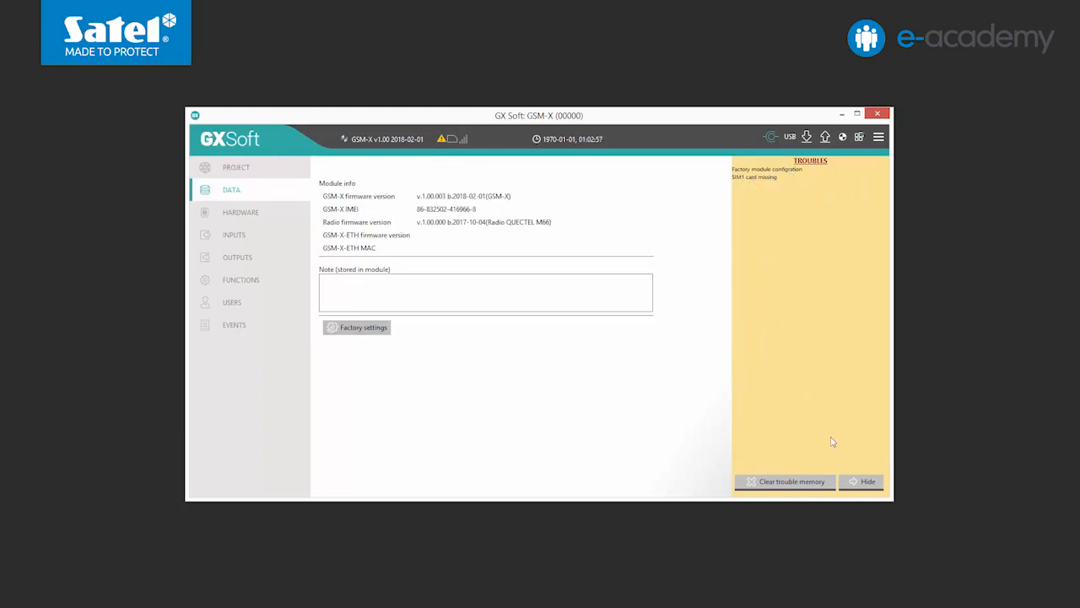
click(858, 483)
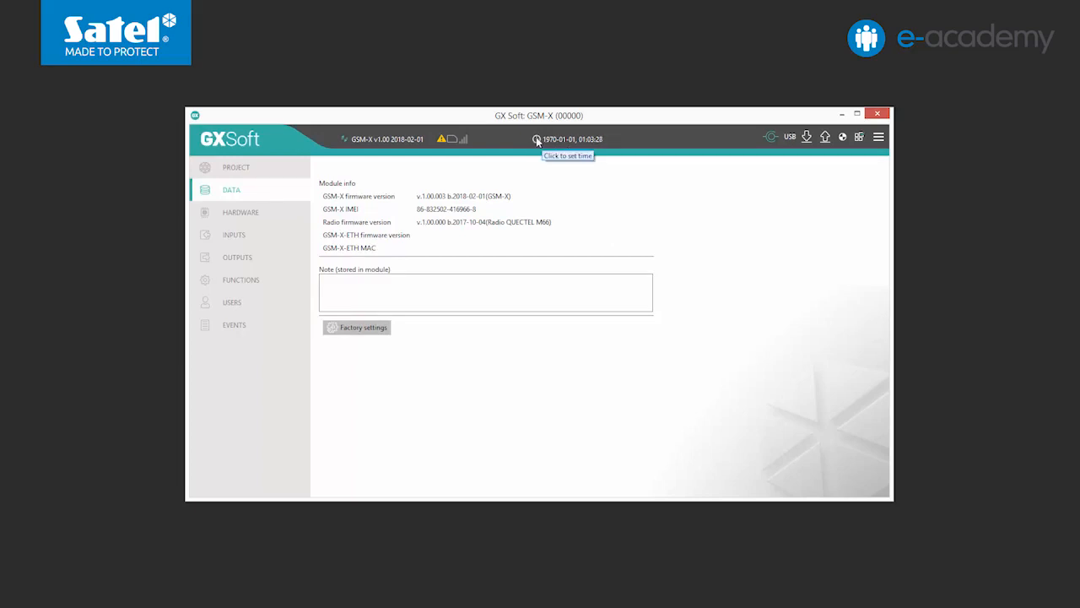
click(287, 215)
Step: Open the Mainboard settings, then the GSM and SIM card settings
click(351, 219)
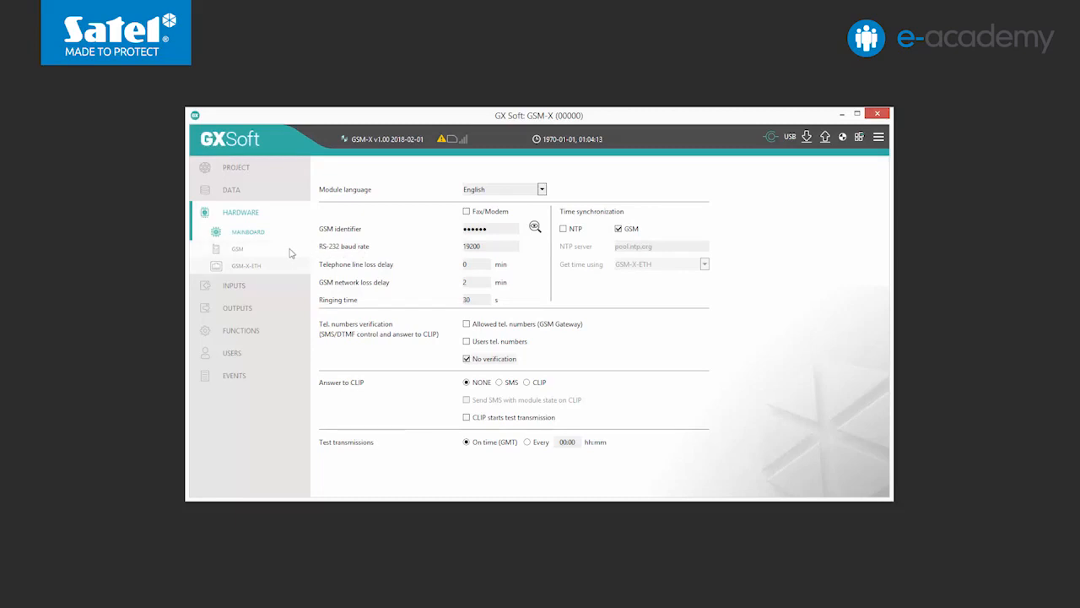
click(287, 251)
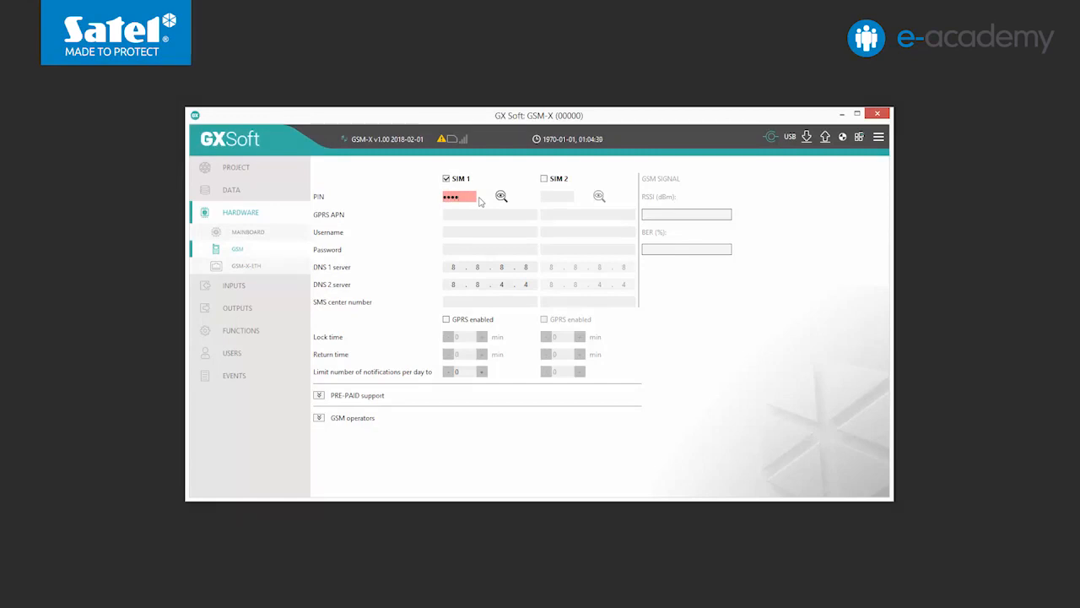
Step: Upload the SIM 1 PIN settings to the module
click(824, 140)
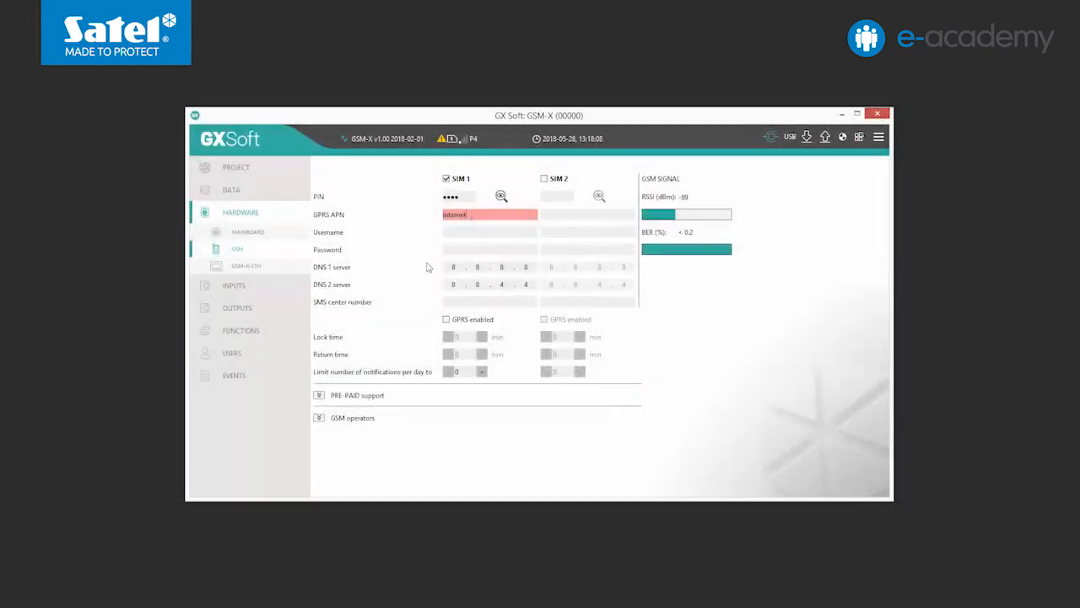
Step: Enable GPRS for SIM 1 and enter its SMS center number
click(447, 320)
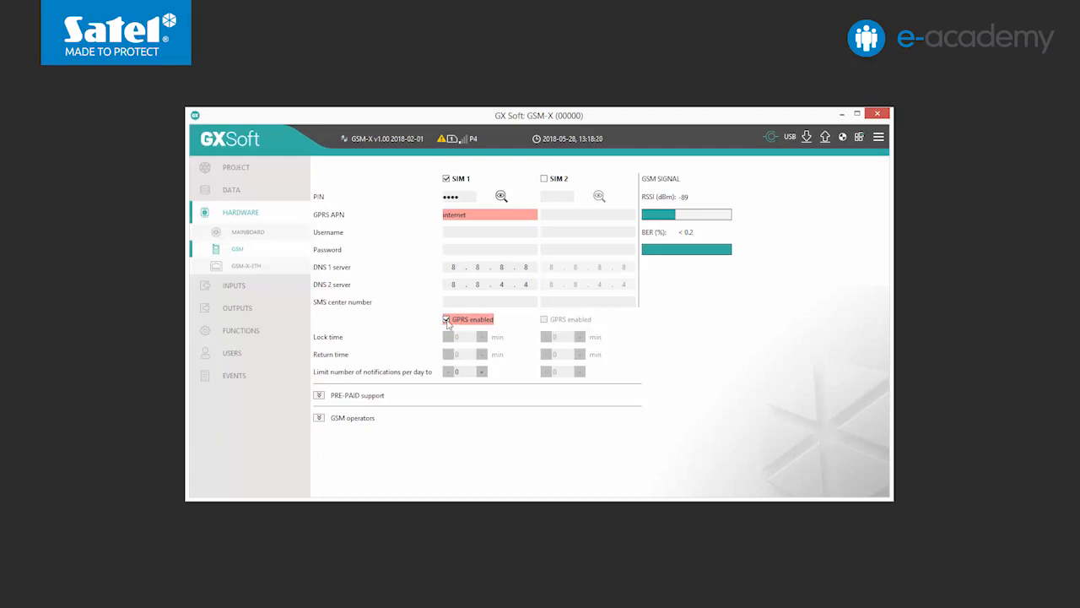
click(447, 301)
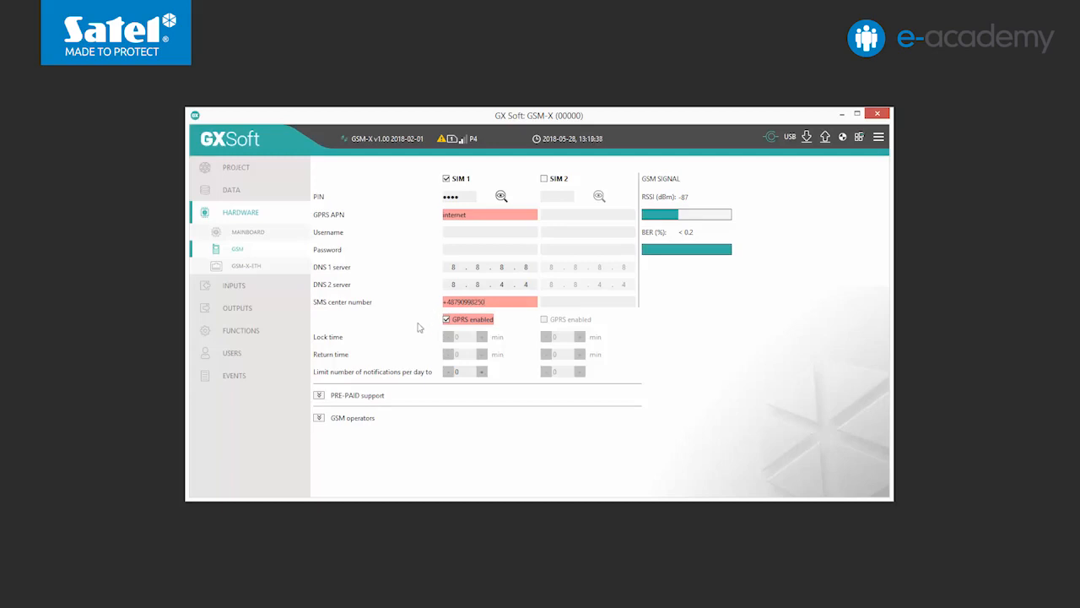
Step: Configure pre-paid balance checks: USSD code *101#, minimum level 10, every 10:00
click(320, 396)
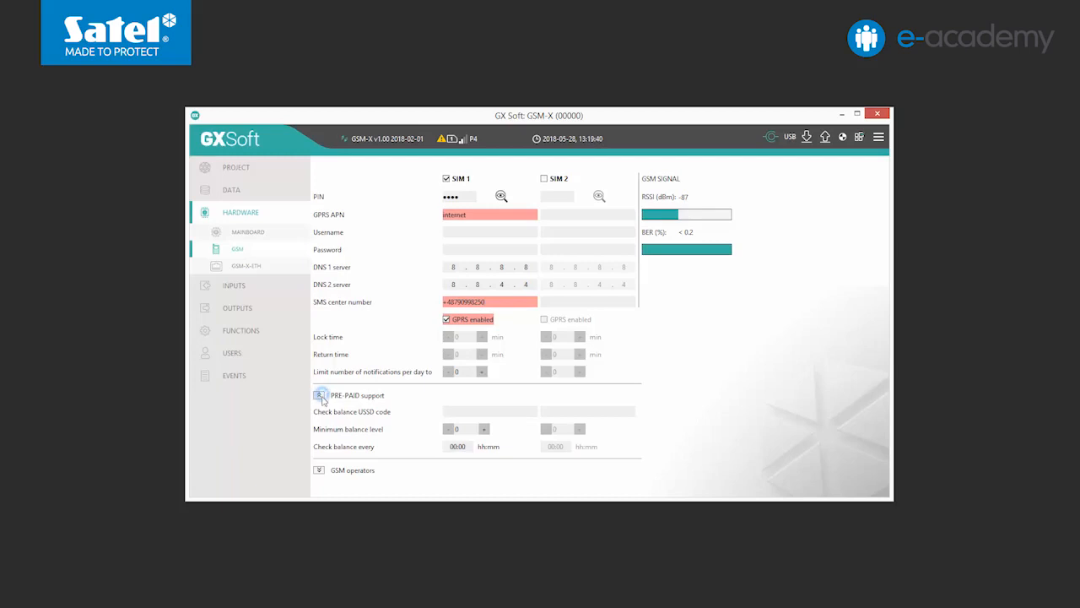
click(446, 412)
text(*101#)
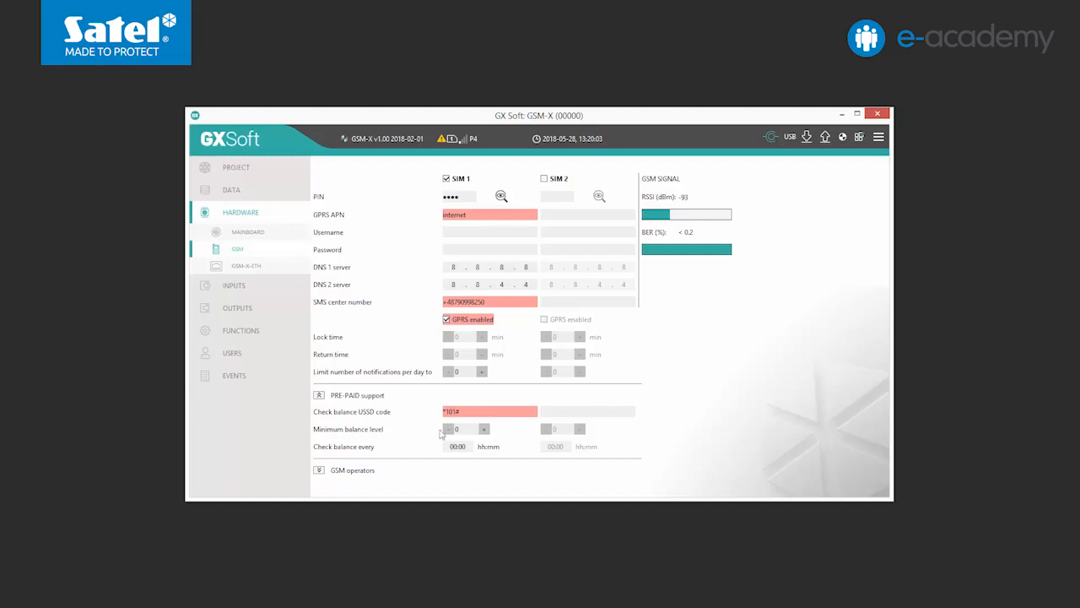
double_click(454, 430)
text(10)
click(451, 446)
text(10)
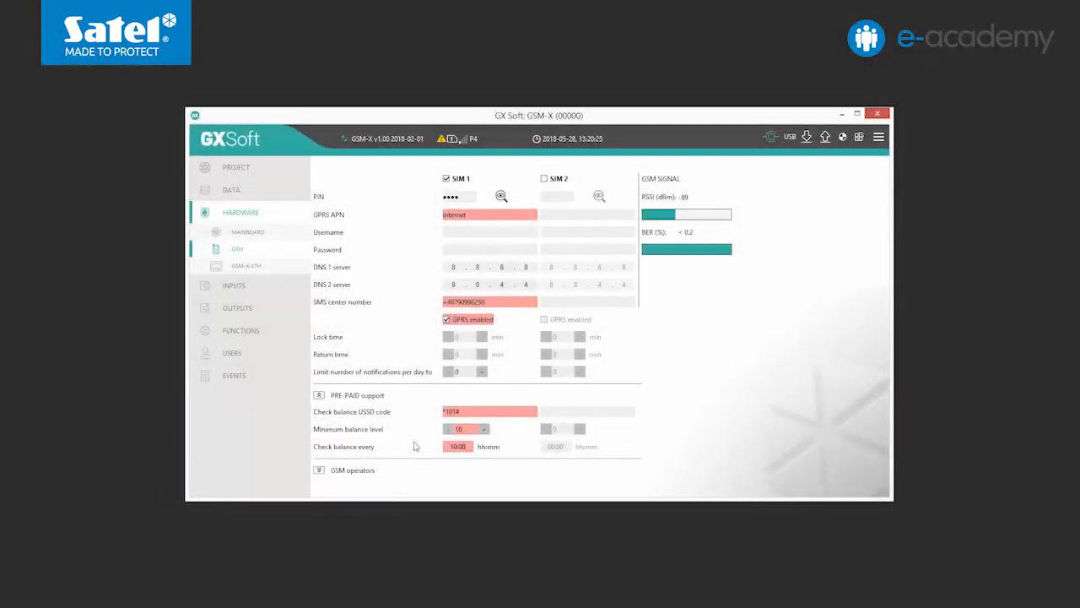
Step: Expand the GSM operators section and scroll down to SIM 1's MCC/MNC code
click(319, 471)
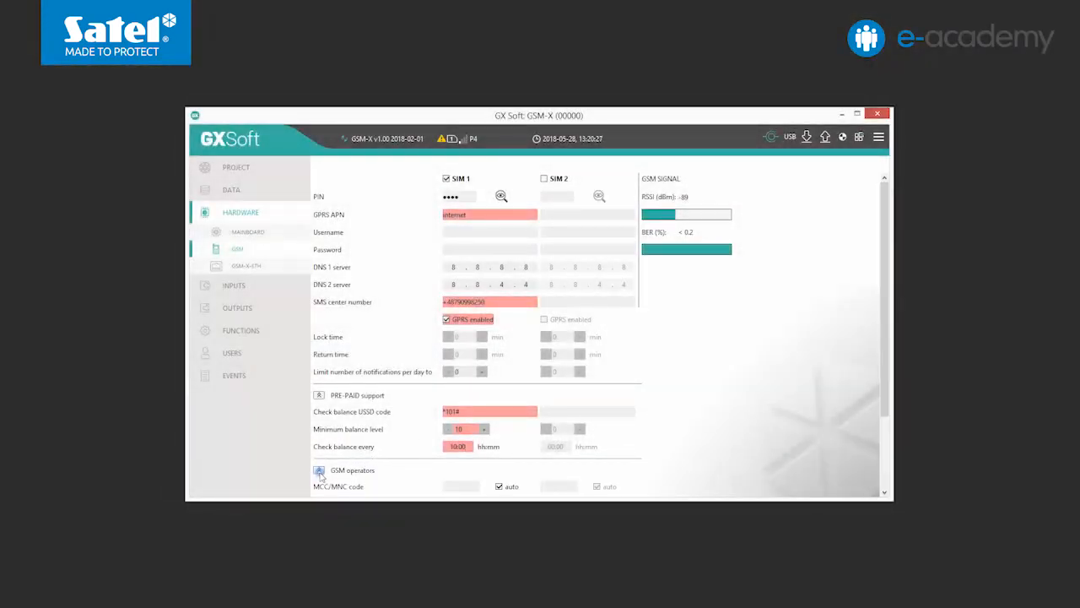
drag(881, 397, 881, 466)
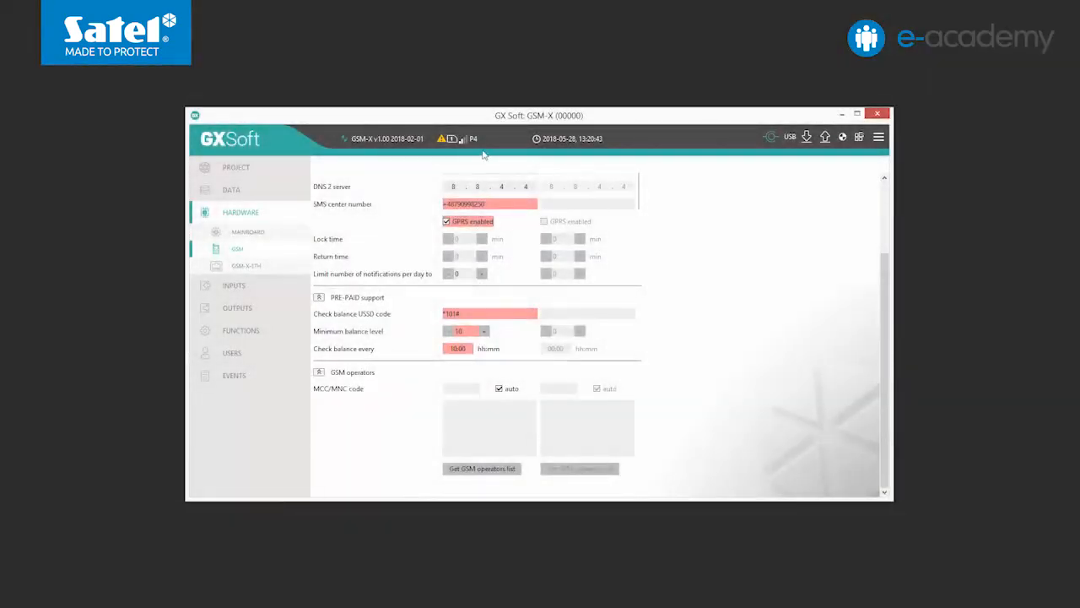
Step: Enter 26002 as SIM1's MCC/MNC code and untick the auto checkbox
click(449, 388)
text(26001)
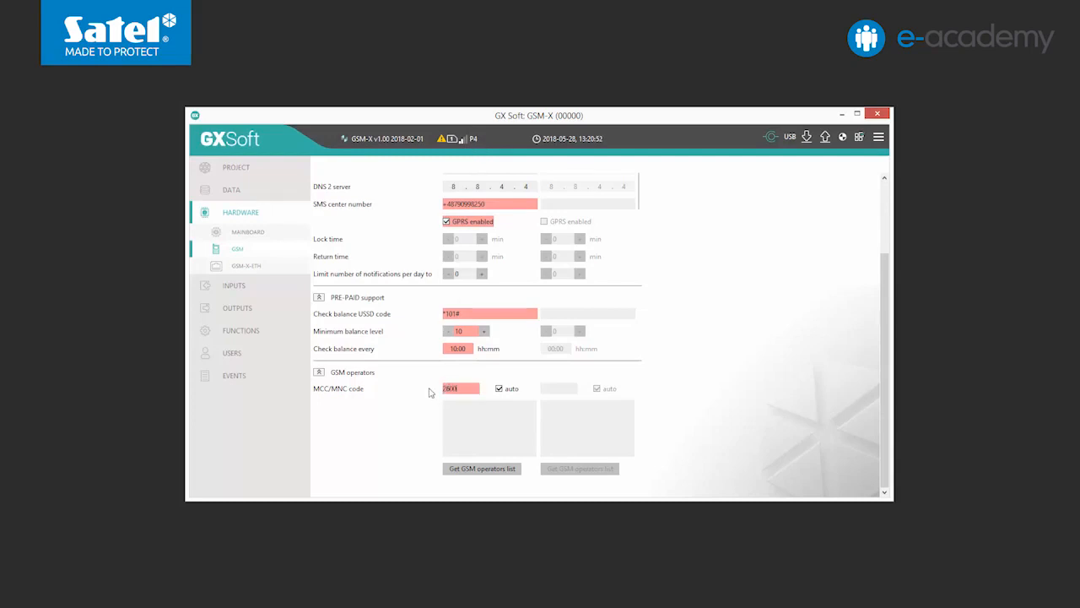
key(BackSpace)
text(2)
click(498, 389)
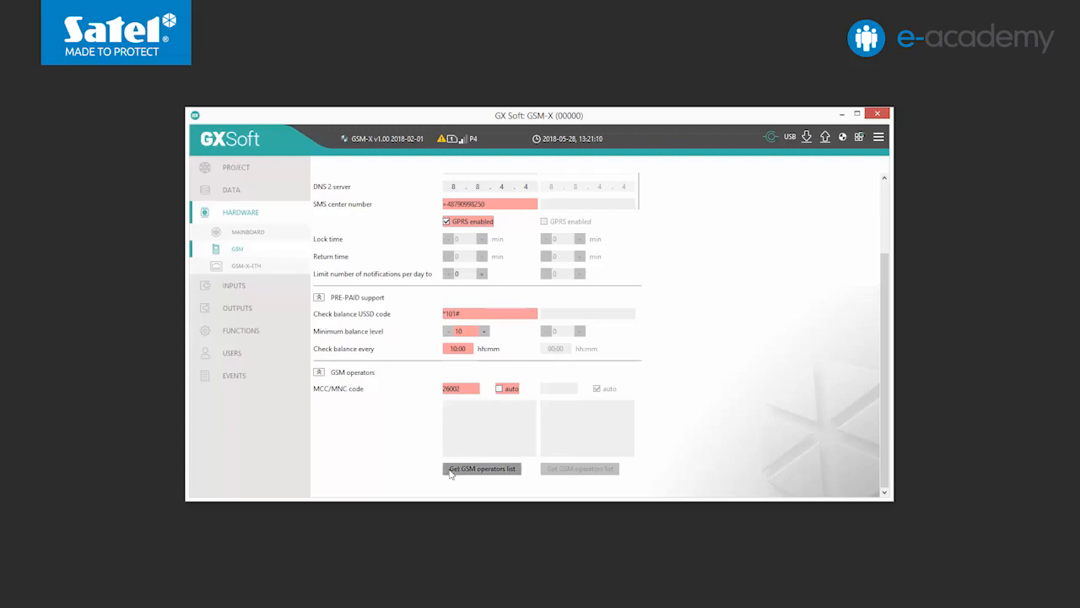
Step: Fetch SIM1's operator list, try Play and Orange, then select Any operator
click(491, 474)
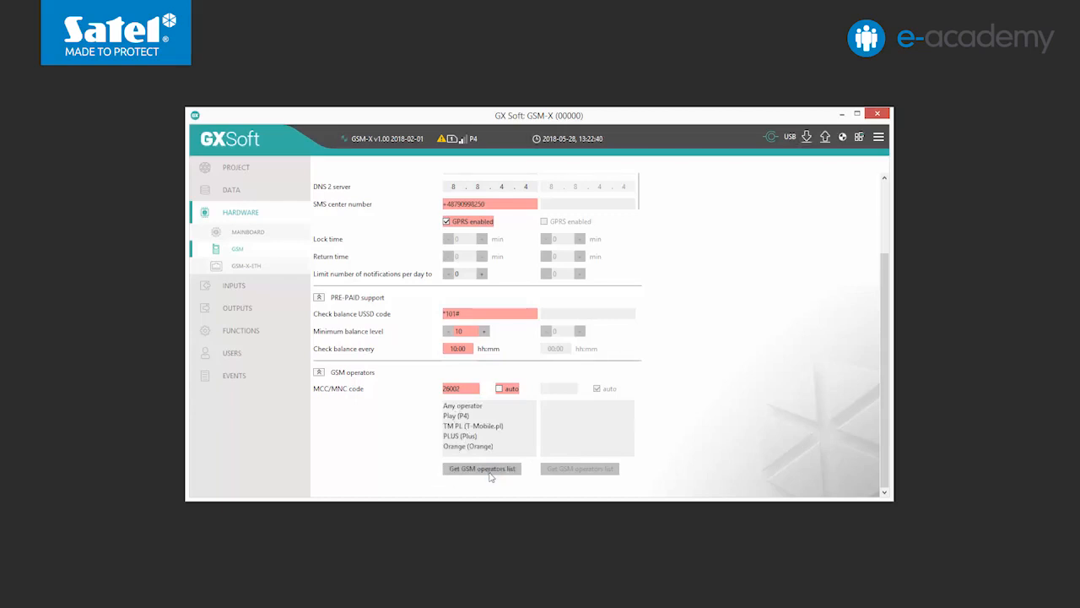
double_click(459, 418)
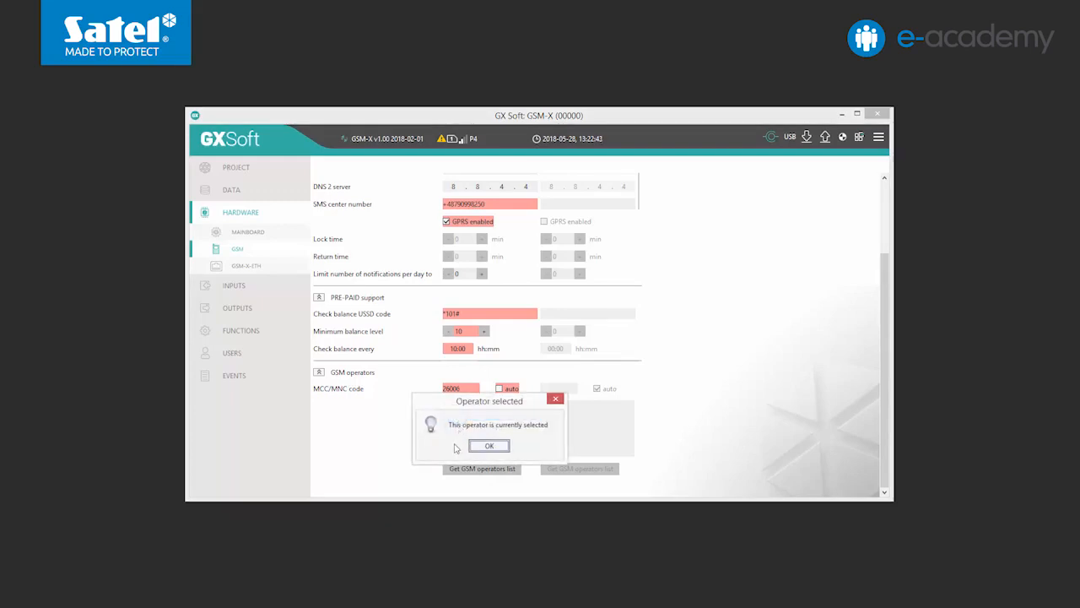
click(490, 448)
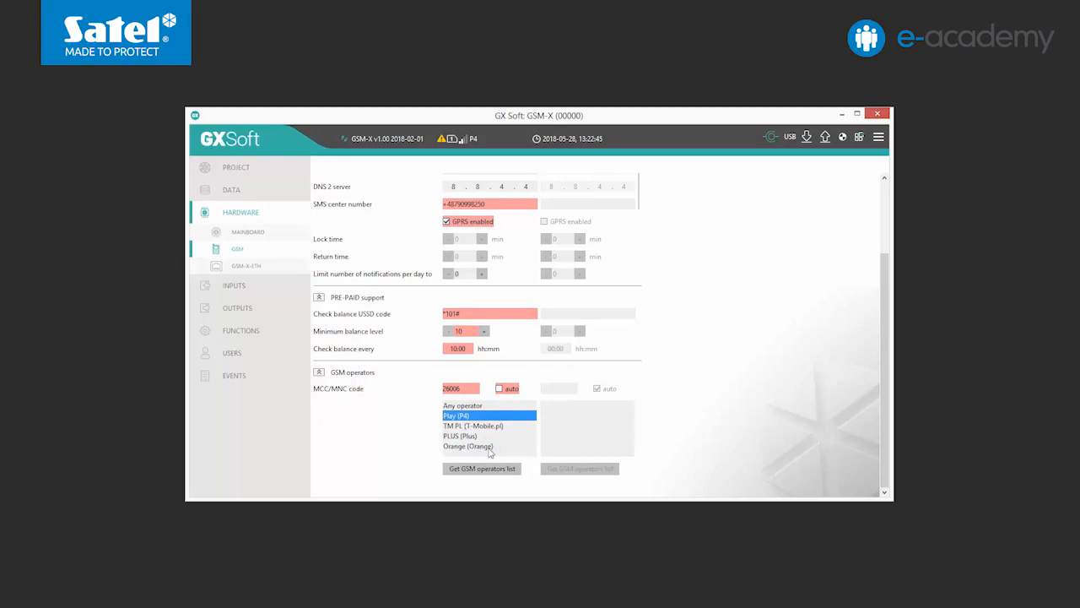
click(467, 447)
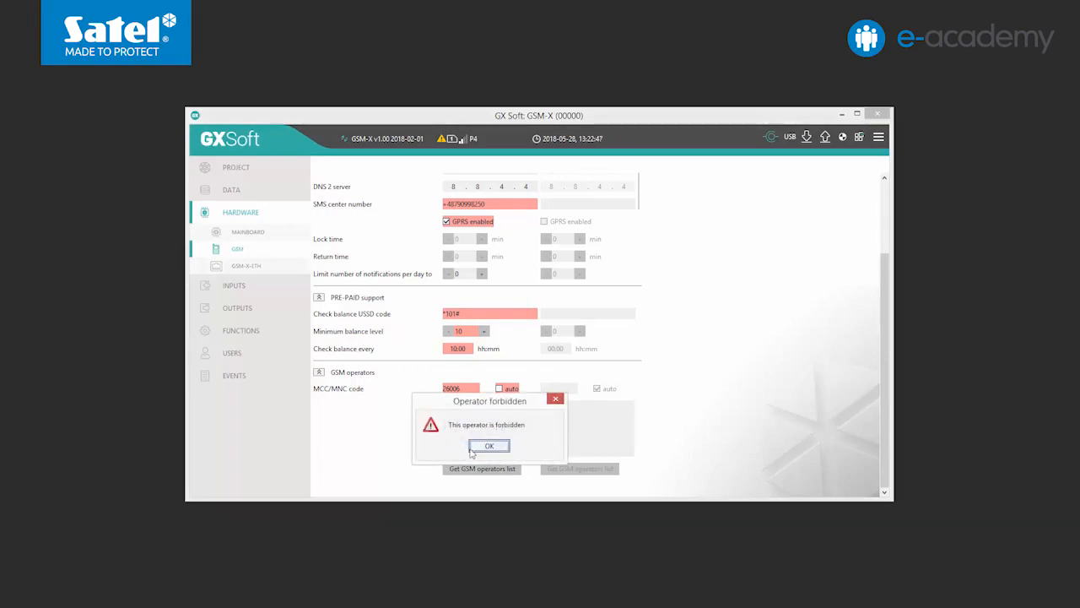
click(492, 451)
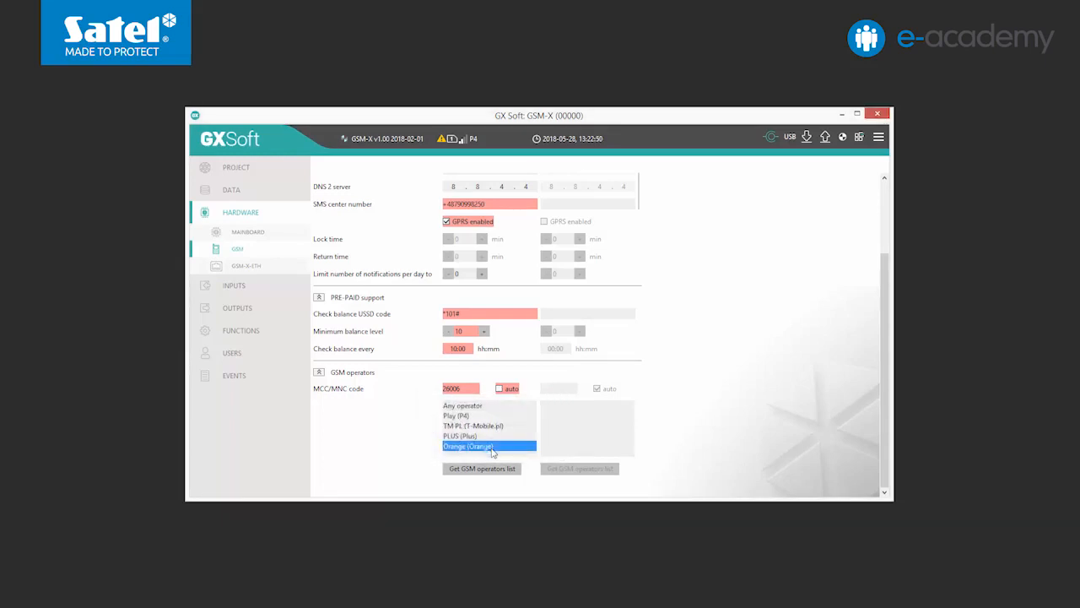
click(467, 406)
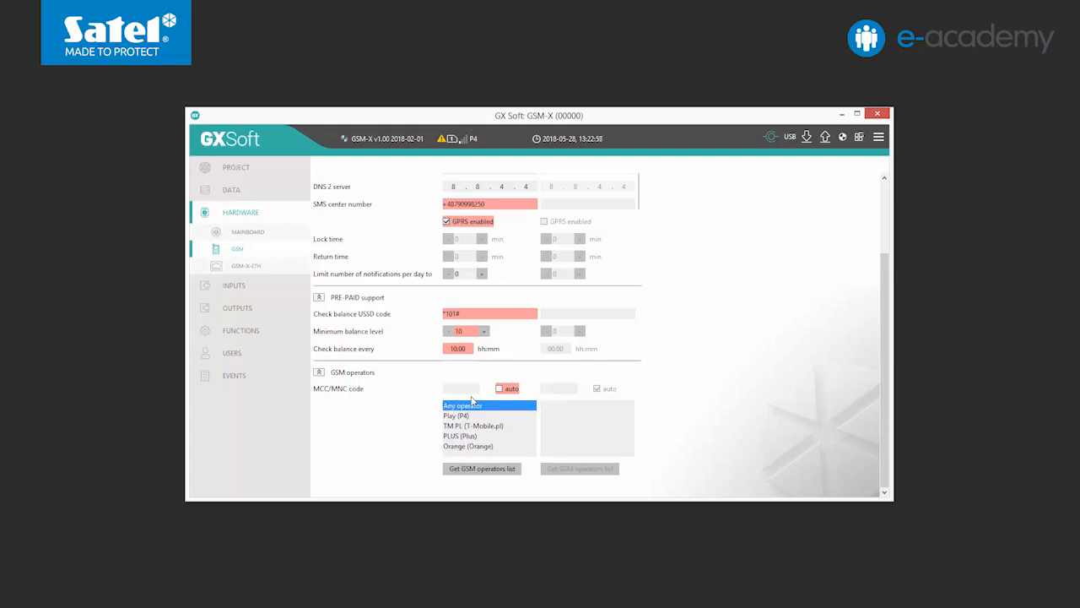
Step: Choose TM PL (T-Mobile.pl) as SIM1's operator and write the settings to the module
click(476, 428)
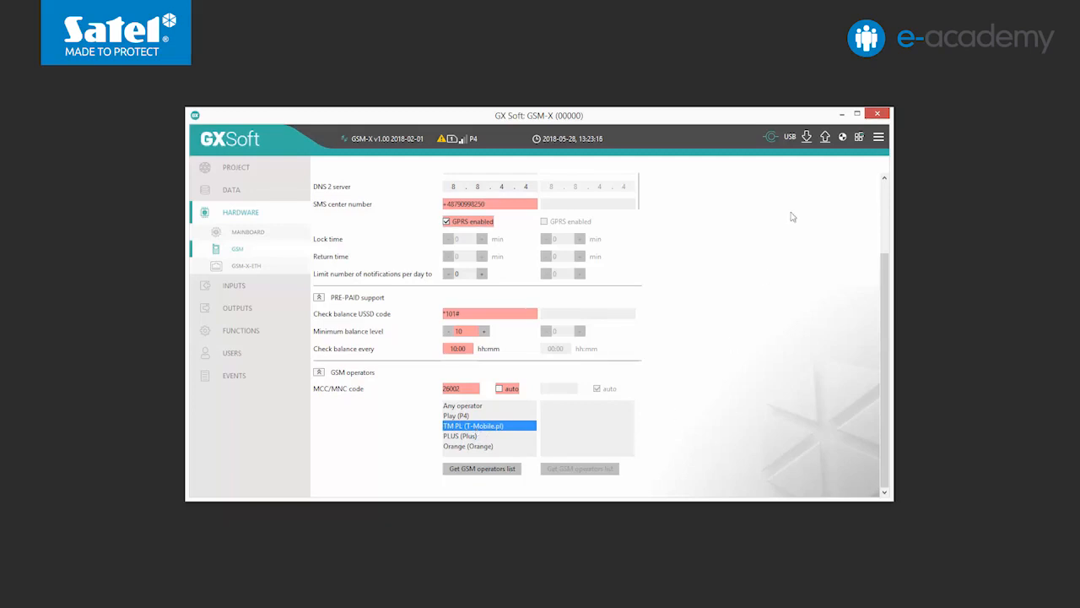
click(824, 140)
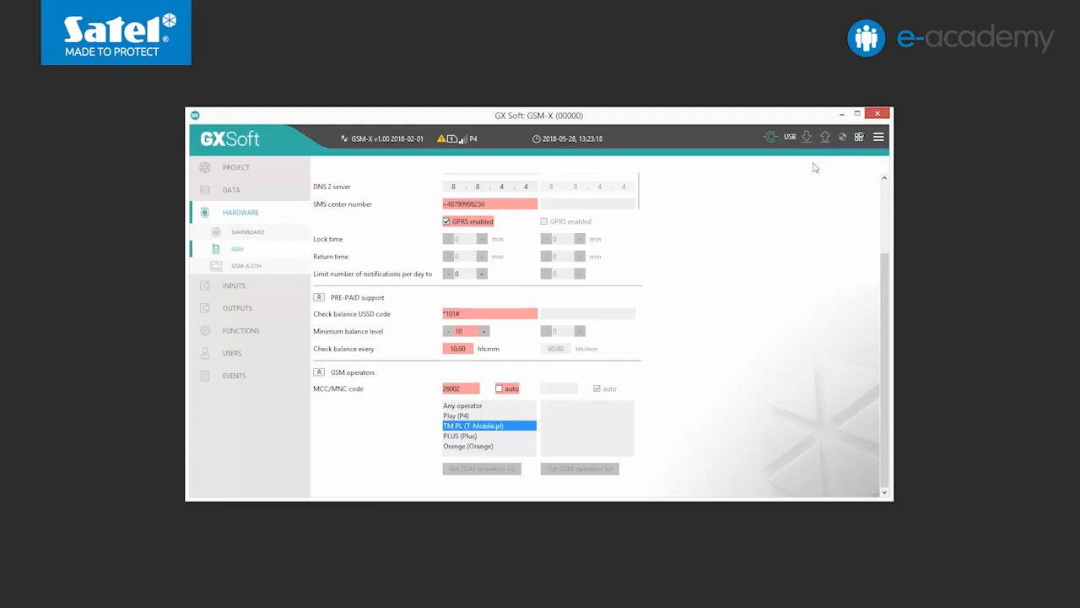